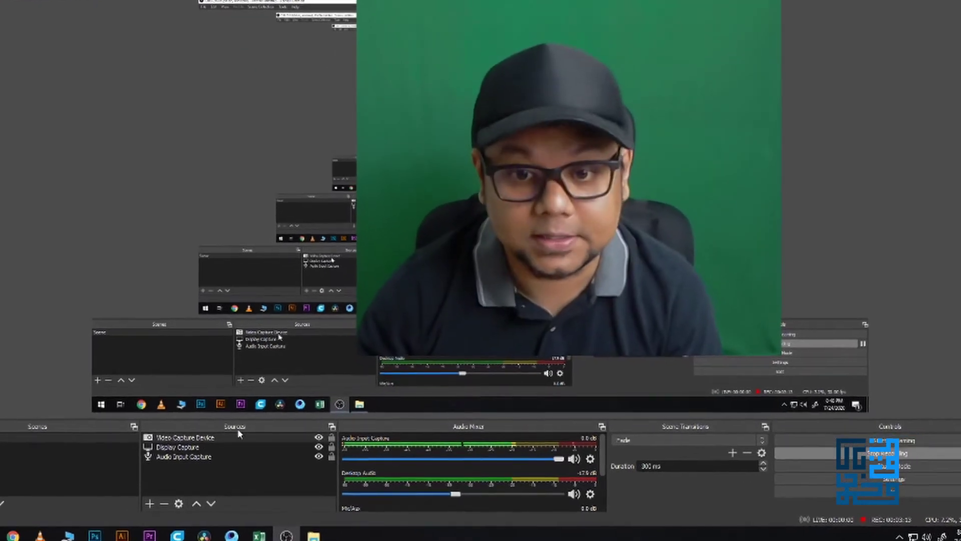
- Add a Chroma Key effect filter to the Video Capture Device source, with similarity 434 and smoothness 63
left_click(145, 434)
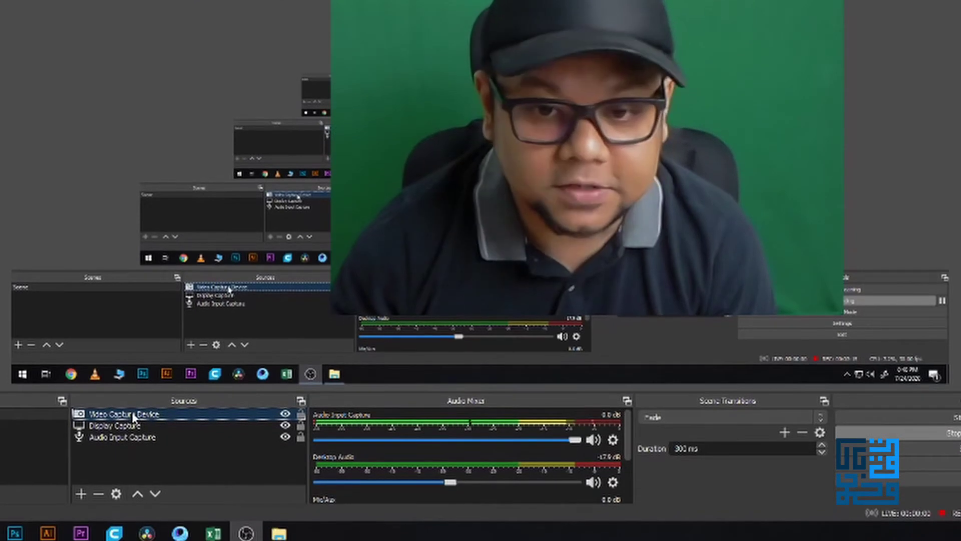
right_click(146, 433)
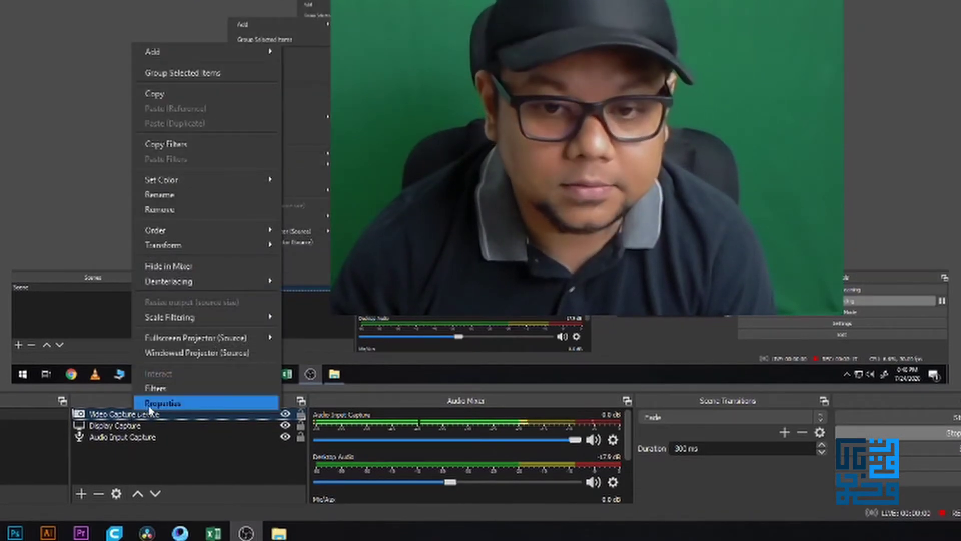
left_click(159, 388)
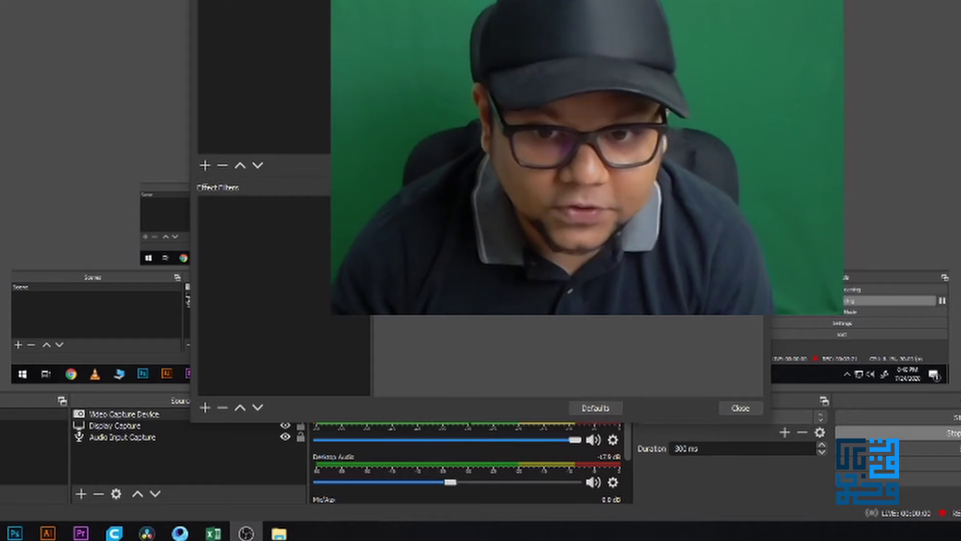
left_click(209, 407)
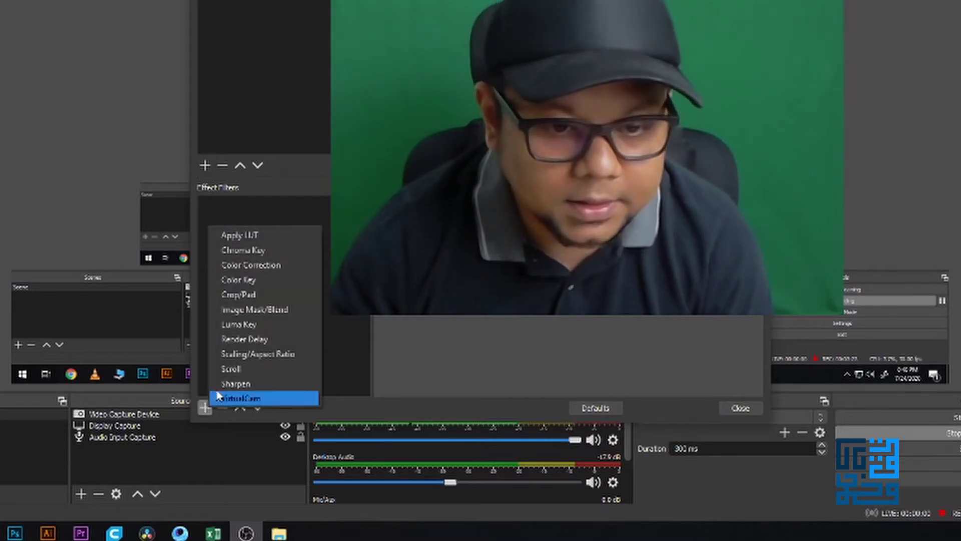
left_click(260, 250)
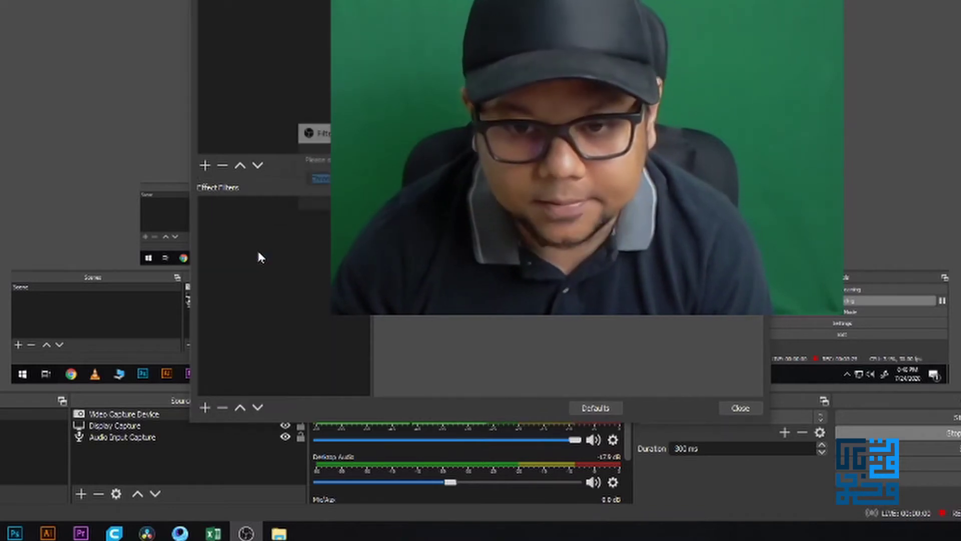
key("Return")
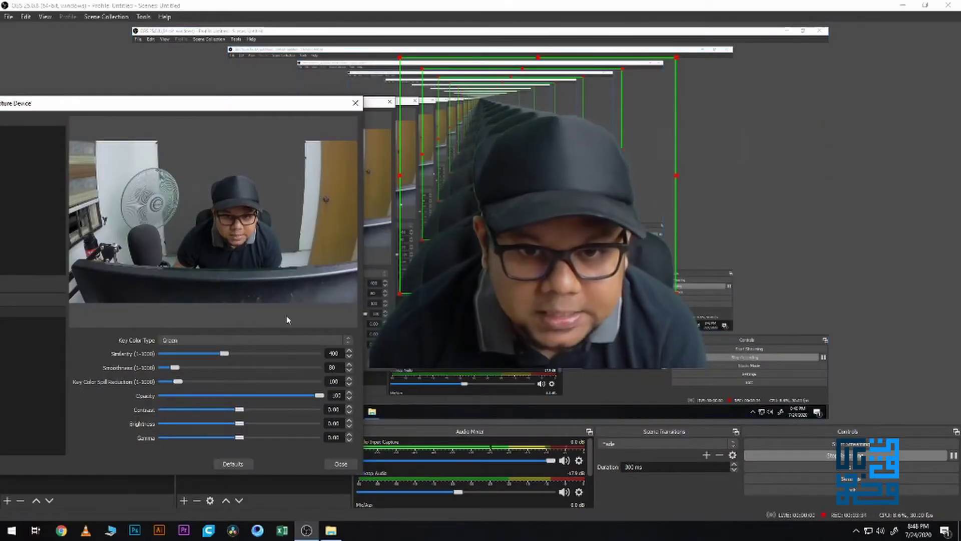
left_click_drag(224, 354, 174, 372)
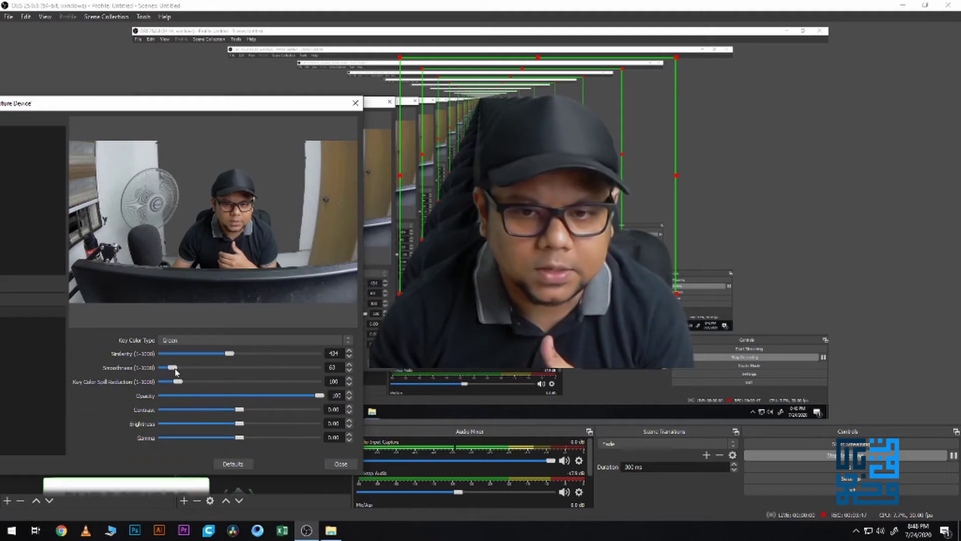
left_click(330, 467)
- Move the webcam source to the canvas's lower-left corner and enlarge it until its upper edge nears the top of the canvas
left_click_drag(543, 251, 281, 368)
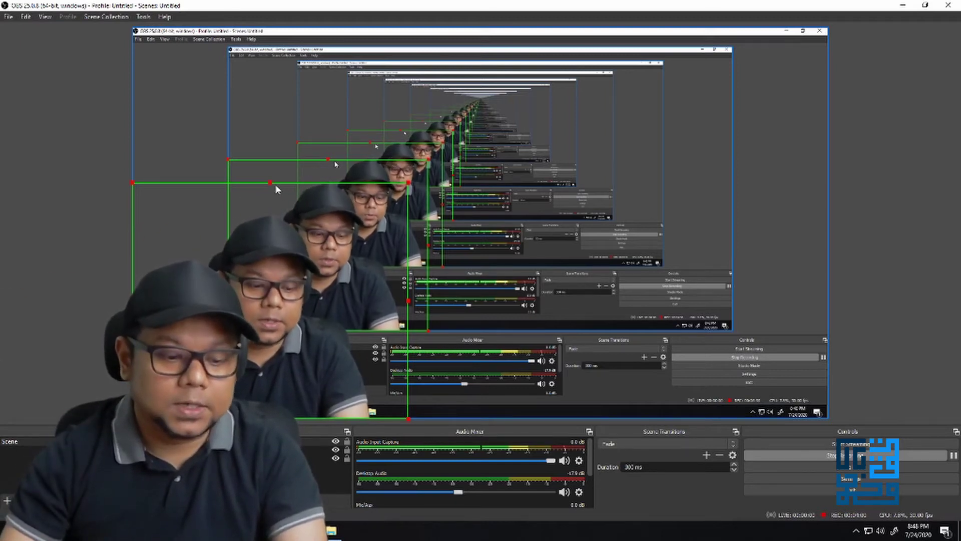
left_click_drag(271, 184, 296, 100)
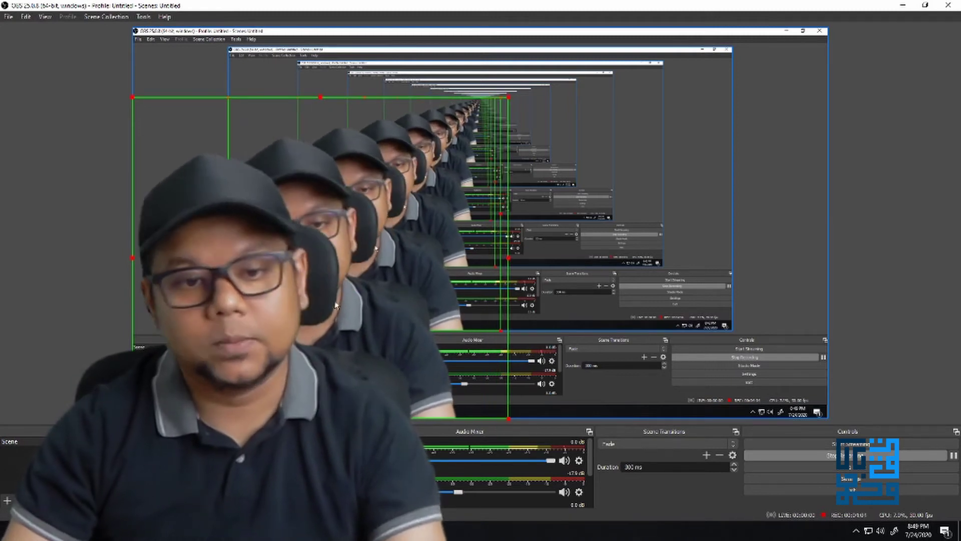
mouse_move(295, 240)
left_mouse_down()
mouse_move(581, 244)
mouse_move(296, 236)
left_mouse_up()
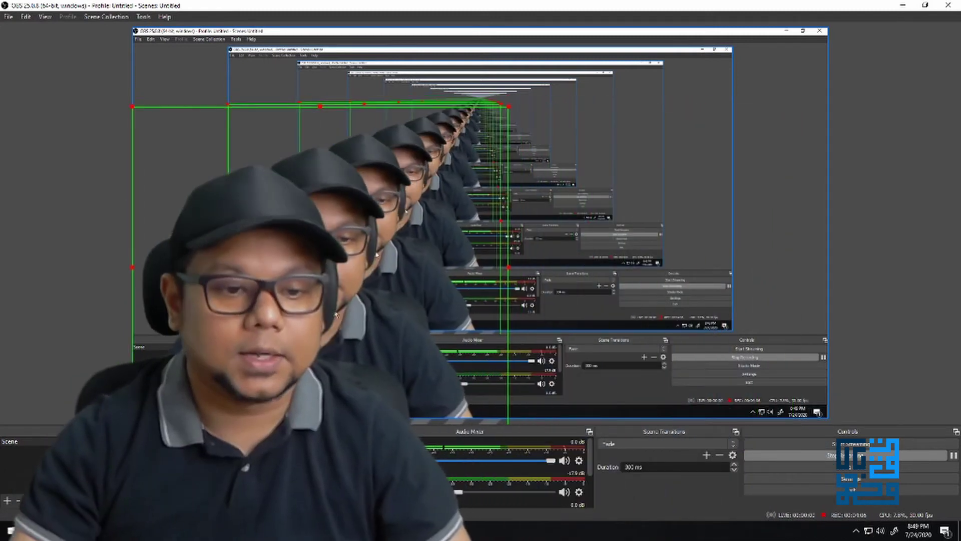
left_click_drag(336, 300, 337, 305)
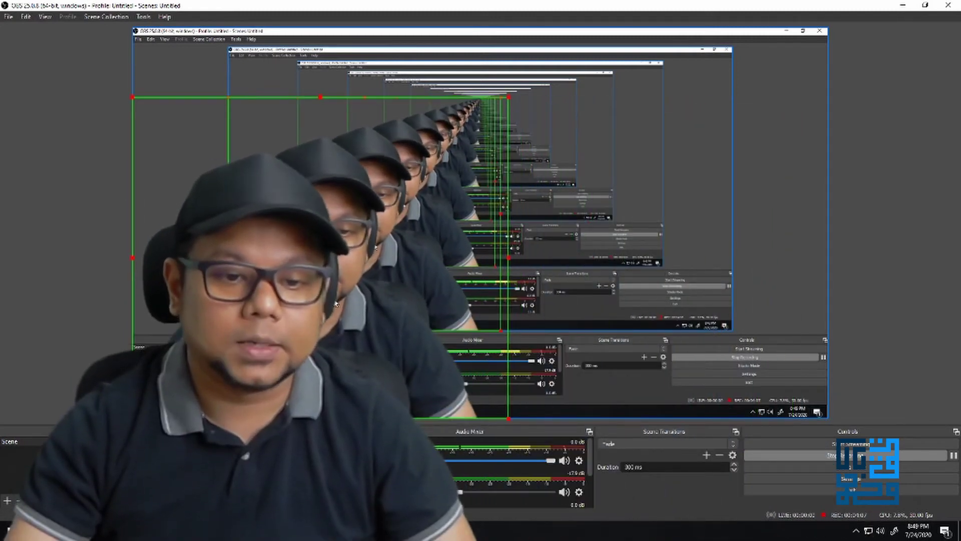
left_click(877, 293)
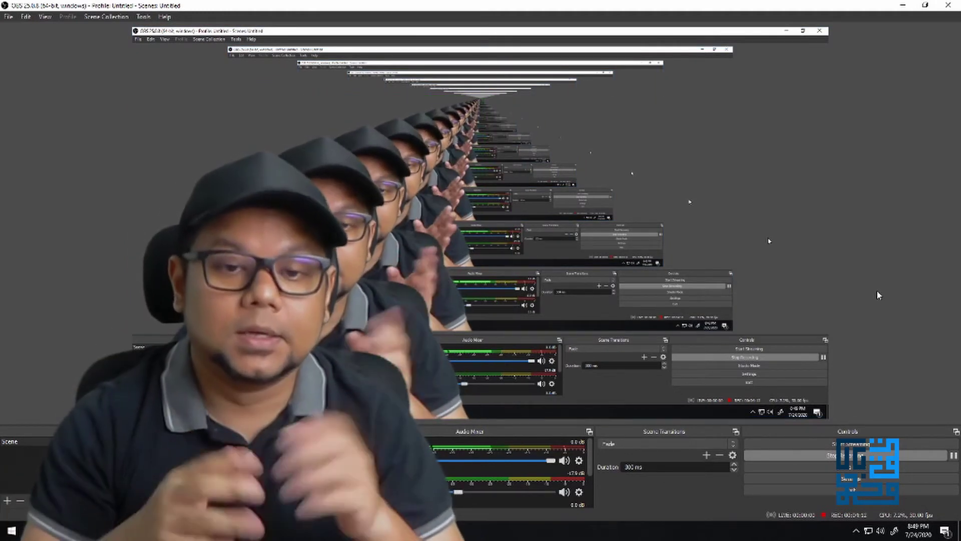
left_click(313, 114)
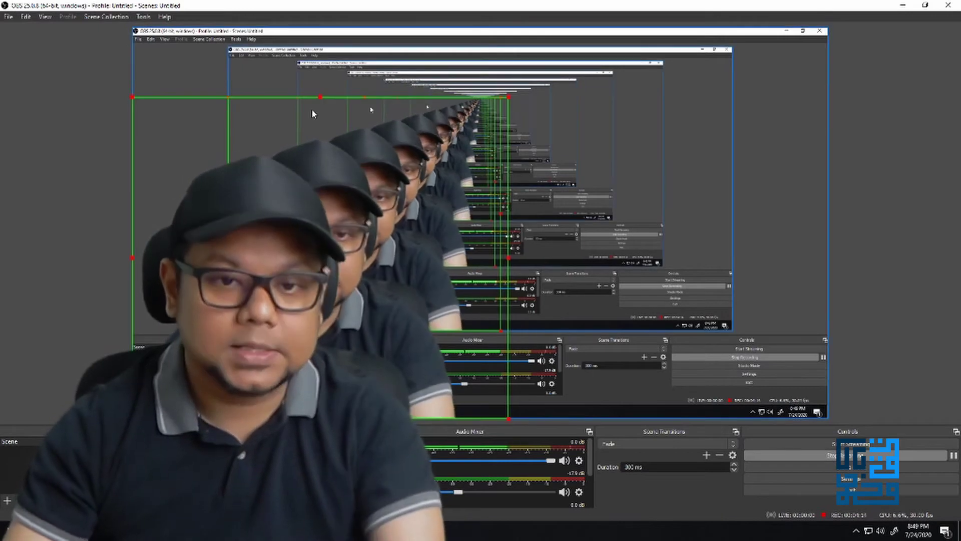
left_click_drag(323, 102, 346, 56)
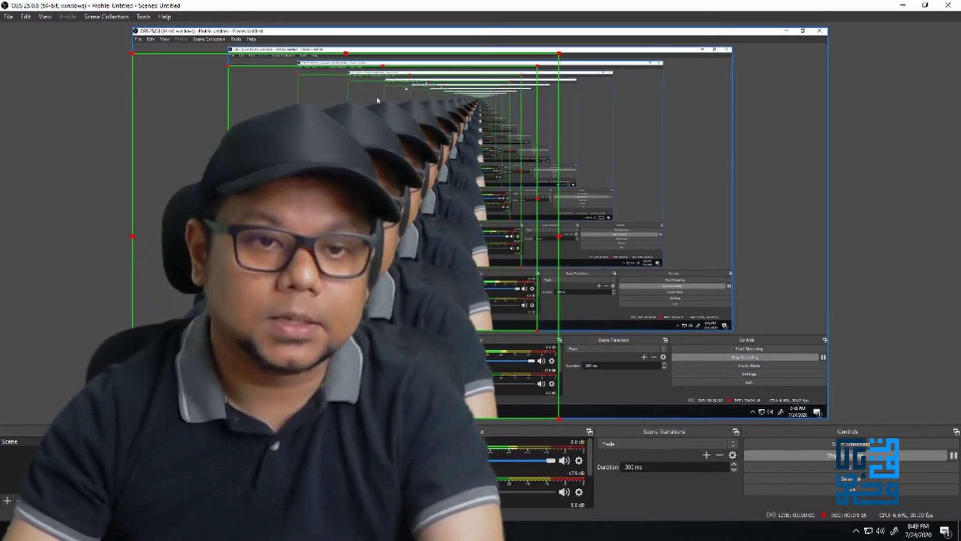
left_click(907, 250)
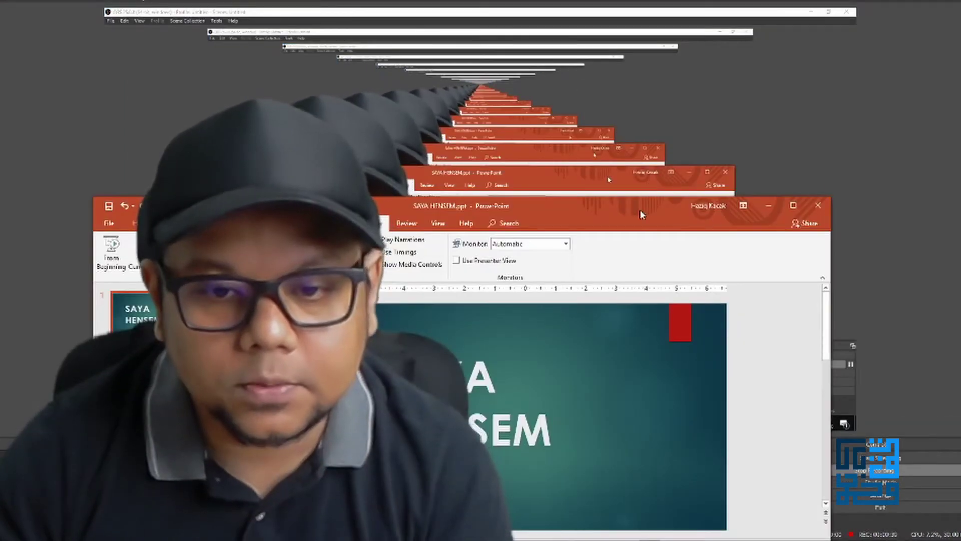
- In PowerPoint, move the SAYA HENSEM.ppt window to the upper right, clear of the webcam image, and make it taller
left_click_drag(640, 214, 811, 63)
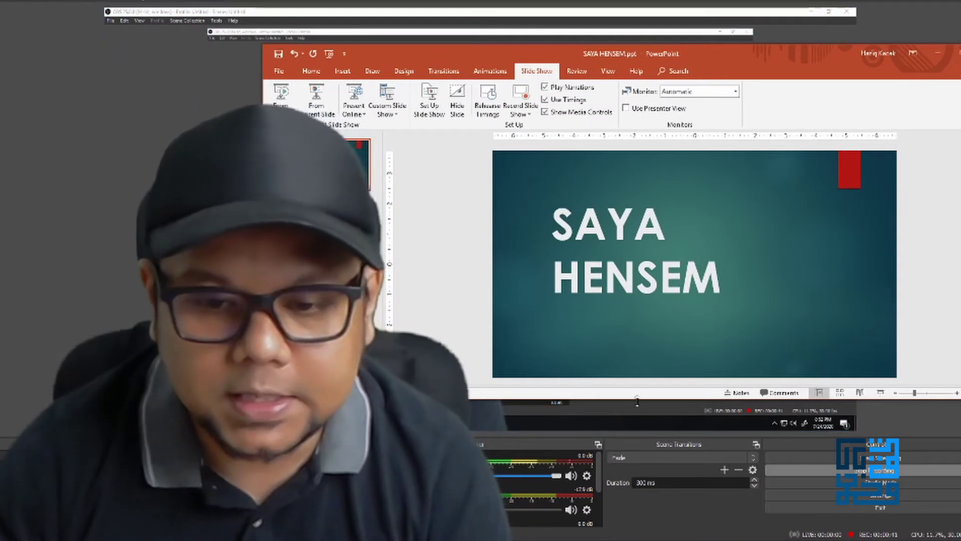
left_click_drag(604, 402, 605, 455)
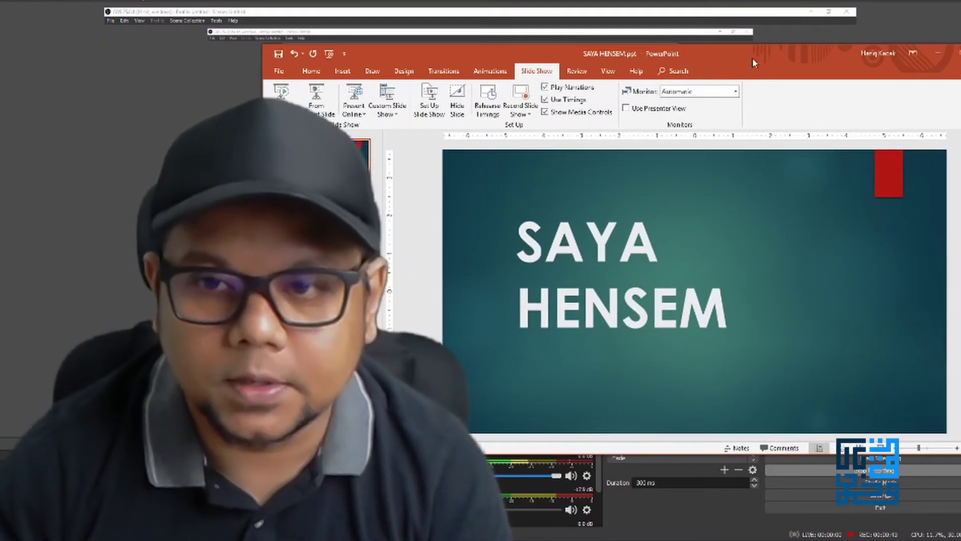
left_click_drag(753, 58, 761, 53)
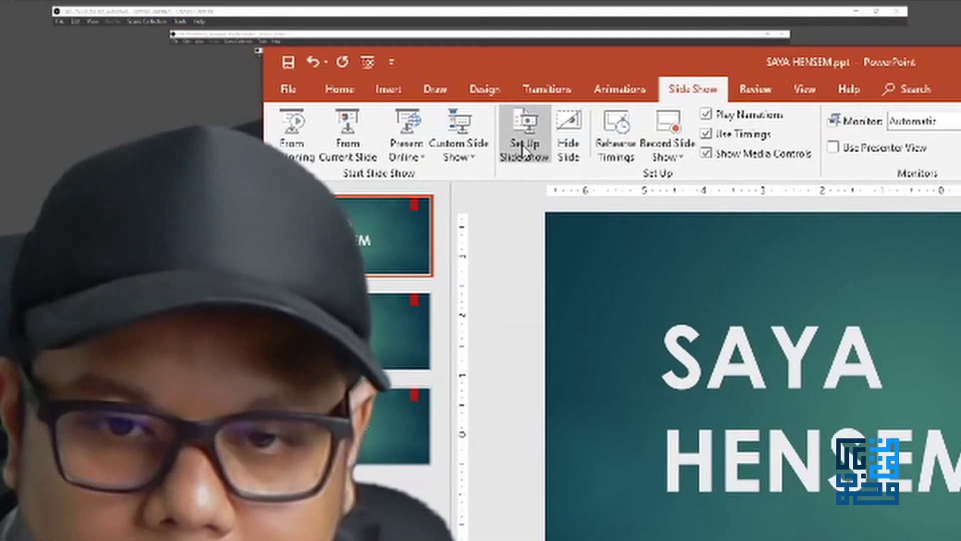
- Preview the presentation with the show type Presented by a speaker (full screen), and exit the slide show
left_click(523, 147)
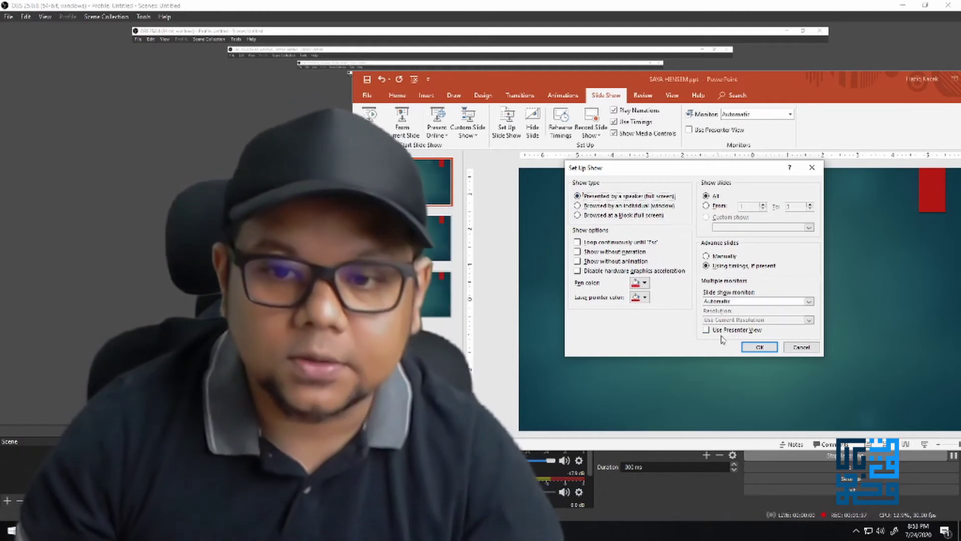
left_click(762, 349)
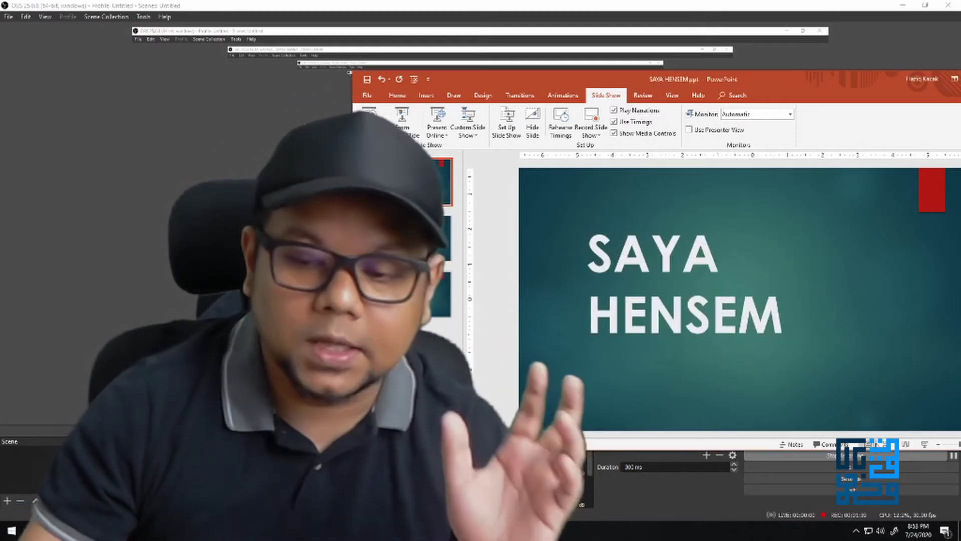
left_click(925, 445)
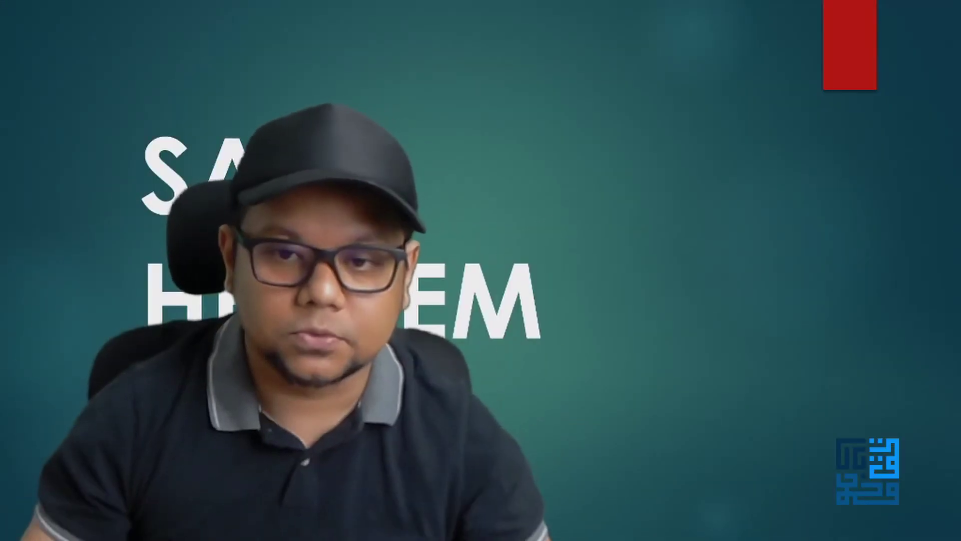
key("Escape")
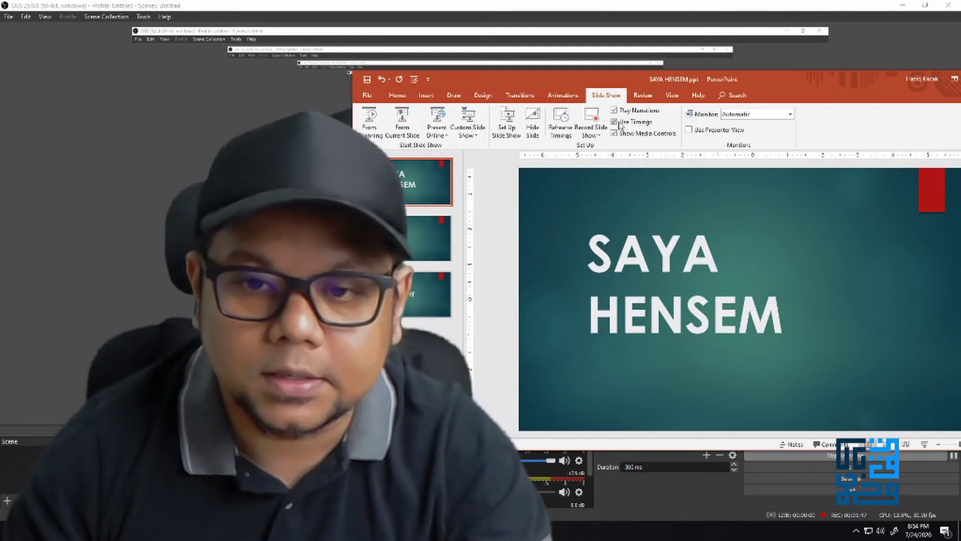
- Set the show type to Browsed by an individual (window) and start the slide show
left_click(507, 121)
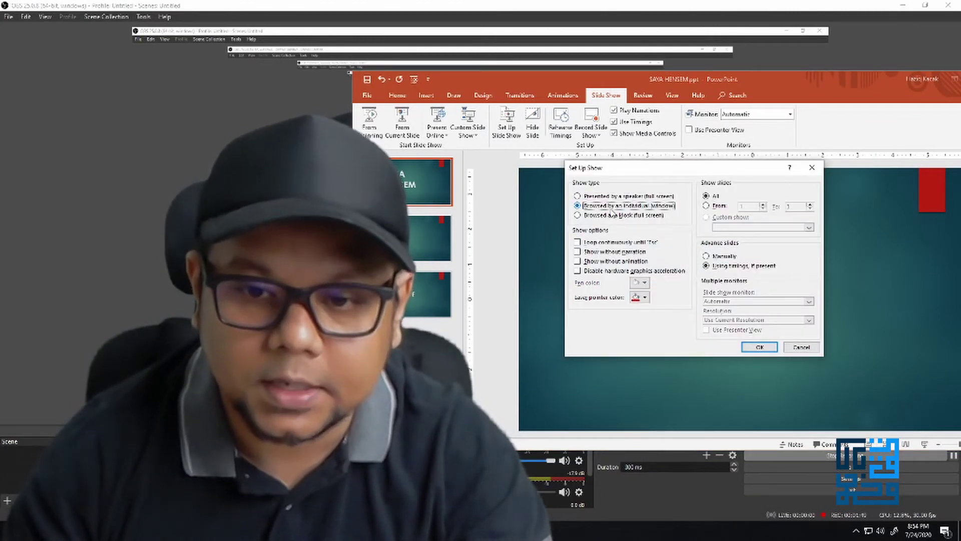
left_click(762, 350)
left_click(906, 444)
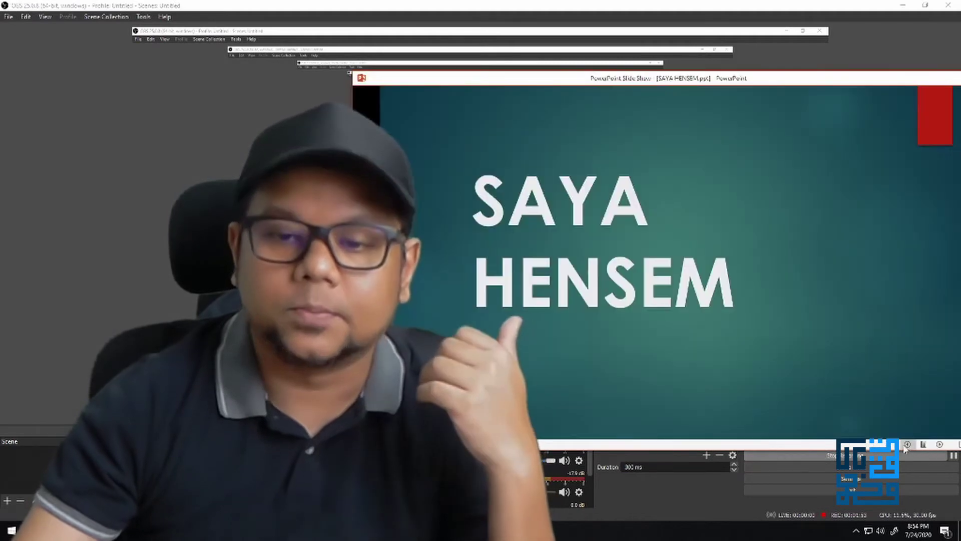
- Narrow the slide show window from its left edge and position it to the right of the webcam image
left_click_drag(652, 84, 692, 87)
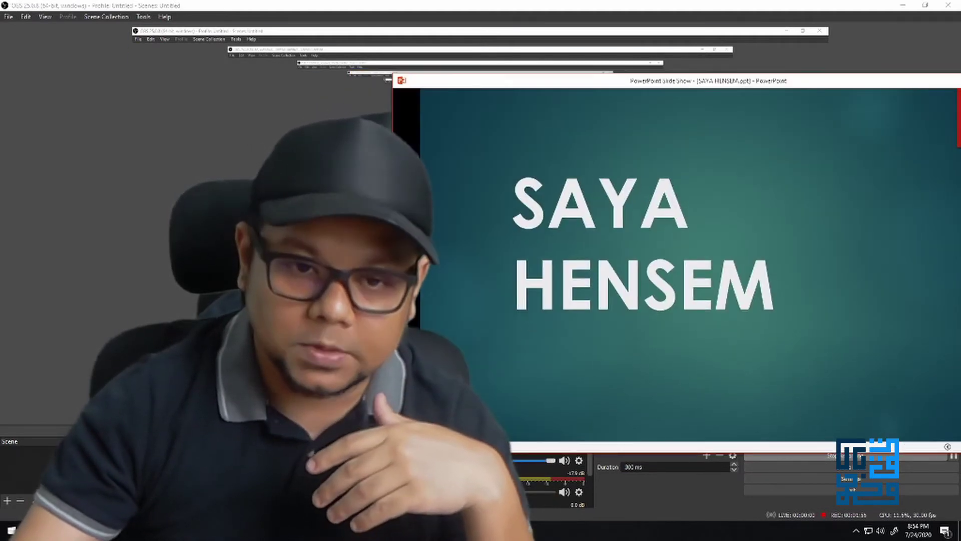
left_click_drag(393, 260, 642, 262)
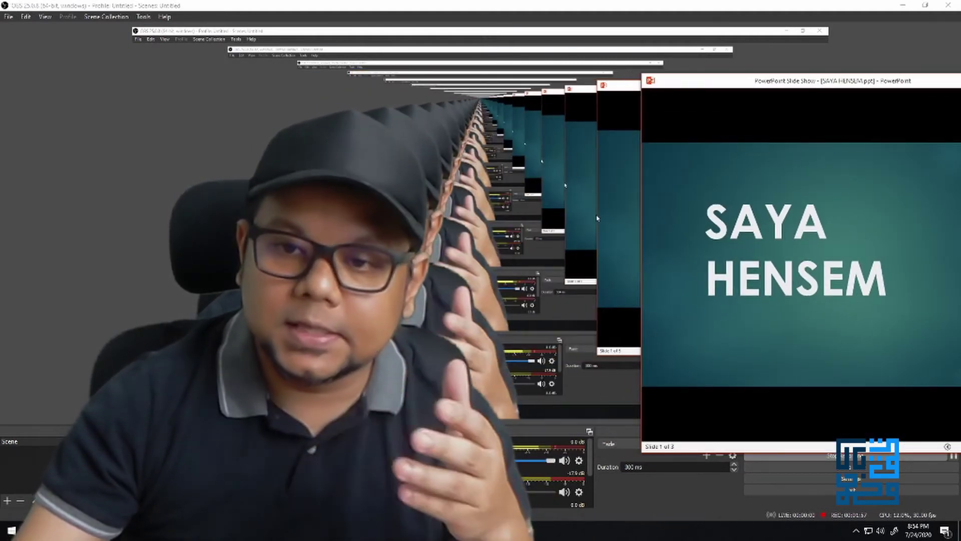
left_click_drag(800, 86, 772, 65)
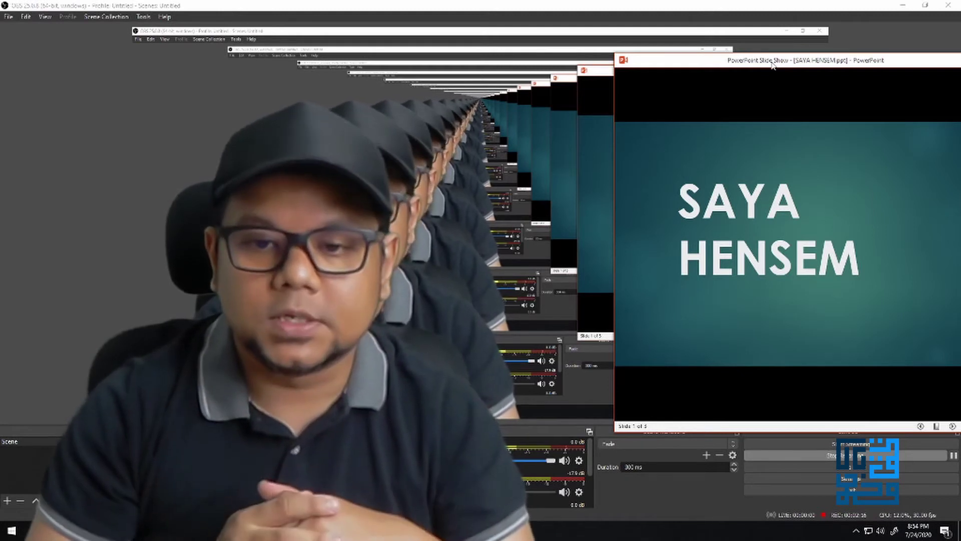
- Test the windowed slide show by advancing to the third slide and going back to the first one
left_click(774, 215)
left_click(773, 215)
left_click(773, 215)
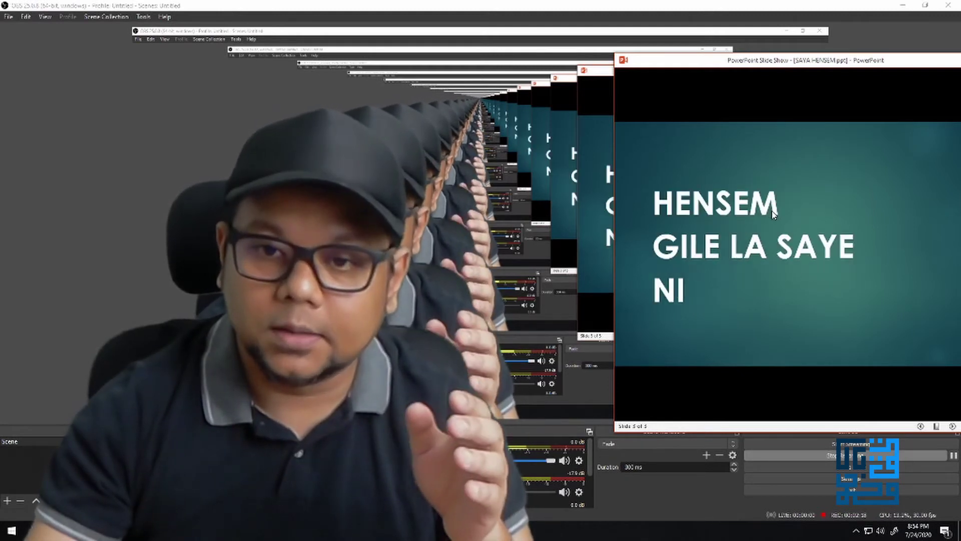
left_click(774, 214)
right_click(773, 213)
left_click(800, 230)
right_click(789, 227)
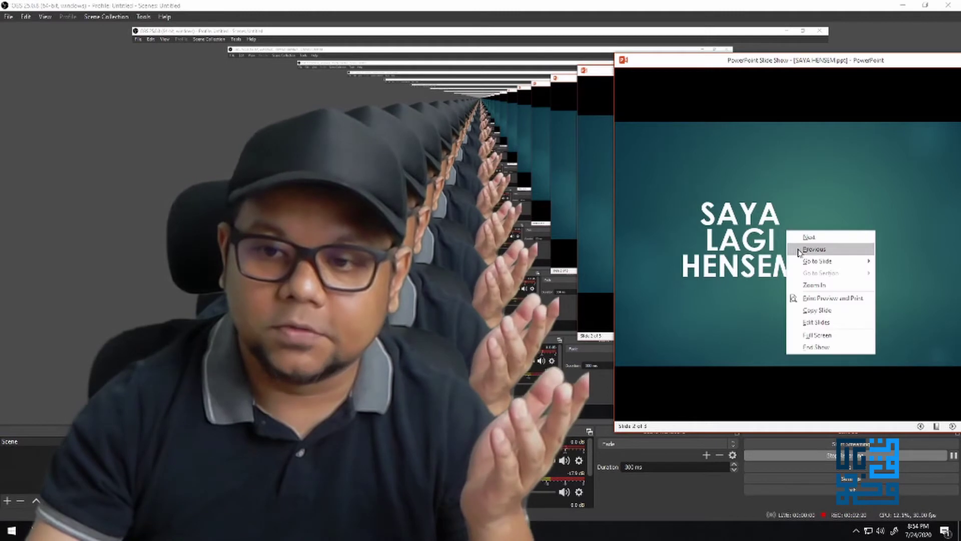
left_click(789, 245)
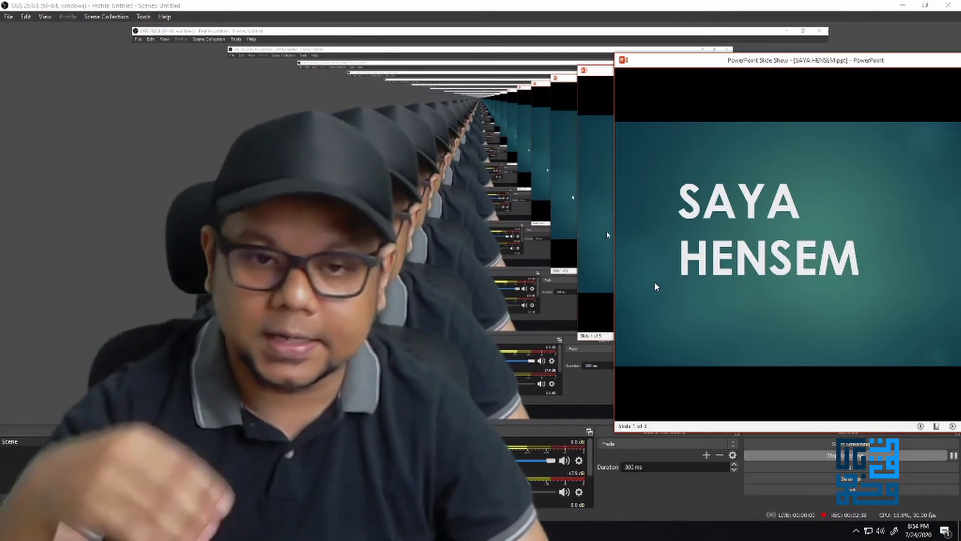
- Switch to OBS and add a Window Capture source that captures the PowerPoint slide show window of SAYA HENSEM.ppt
key("alt+Tab")
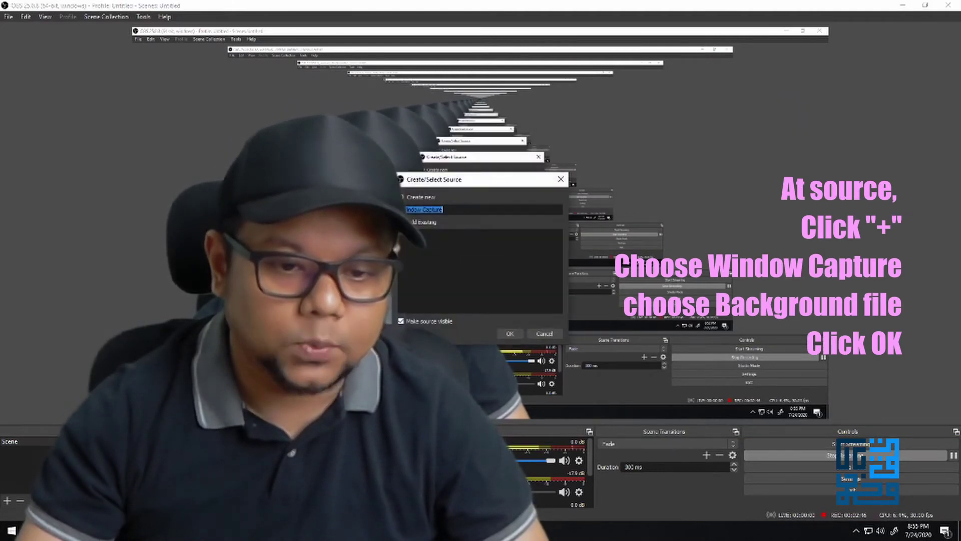
left_click(507, 332)
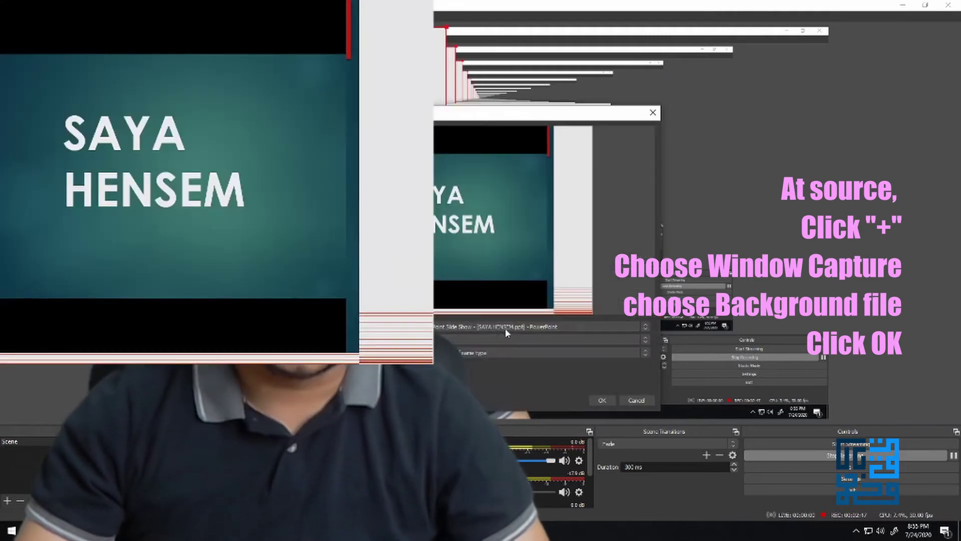
left_click(472, 329)
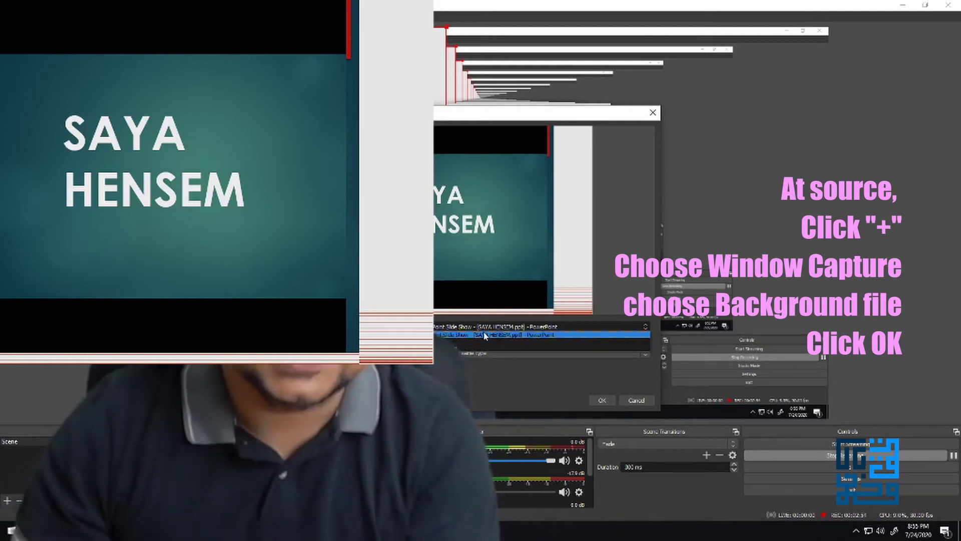
left_click(483, 334)
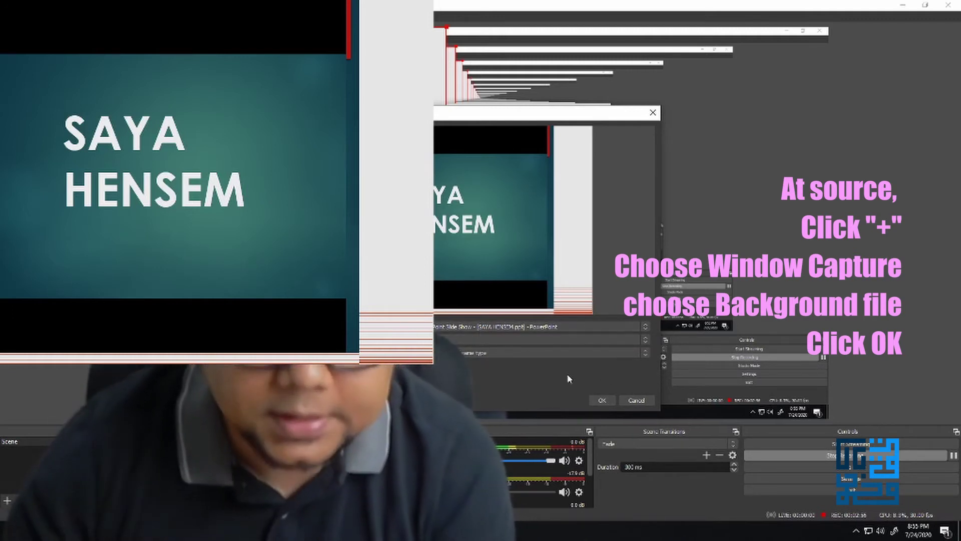
left_click(604, 400)
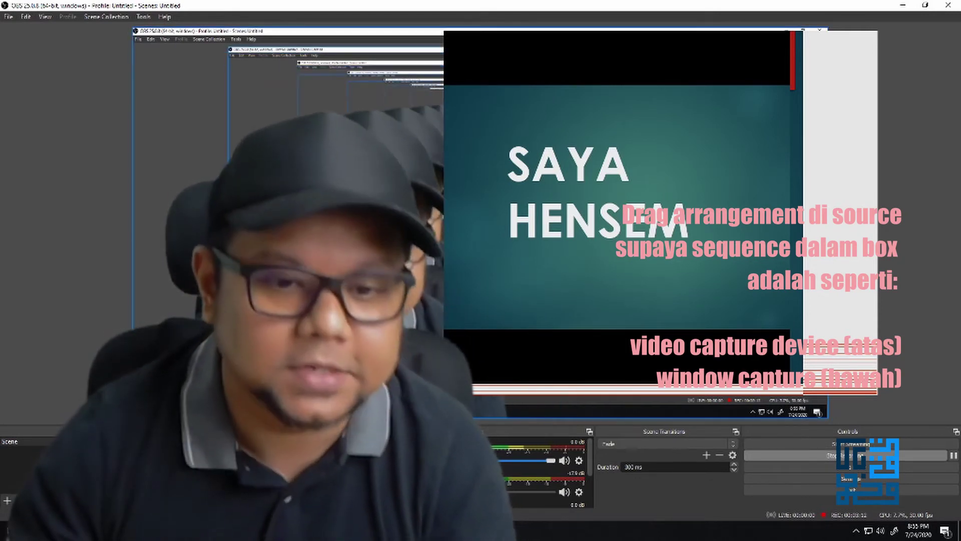
- Enlarge the Window Capture source on the canvas so that the slide extends behind the webcam image
left_click(225, 460)
left_click(225, 446)
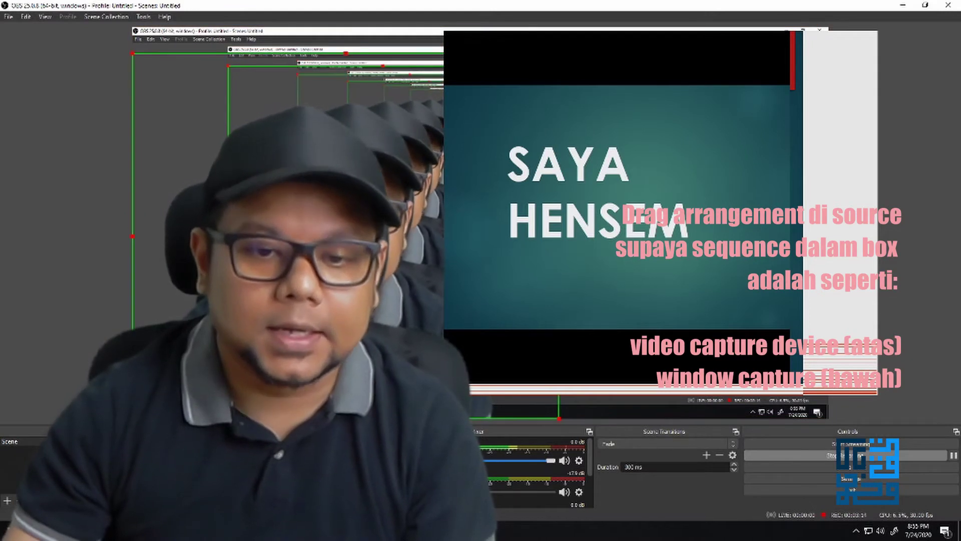
left_click(226, 481)
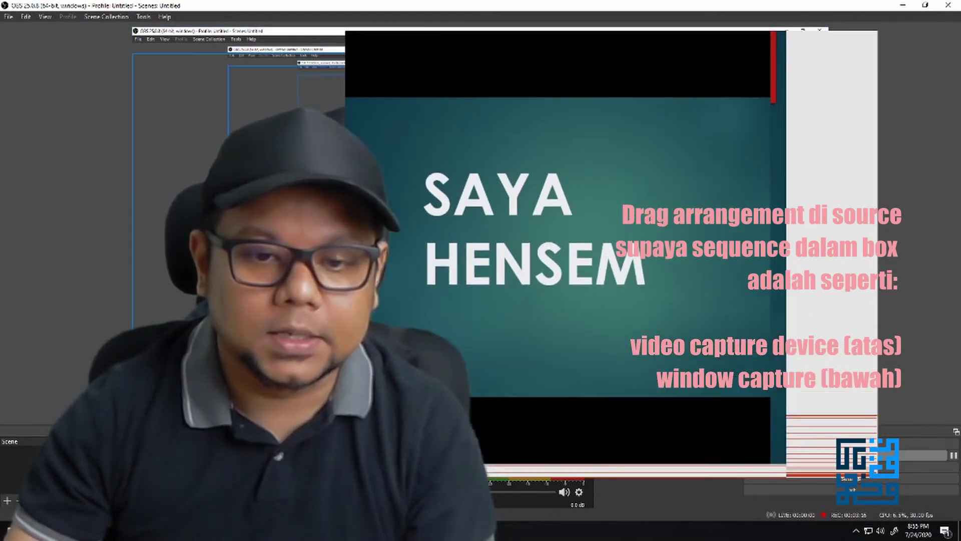